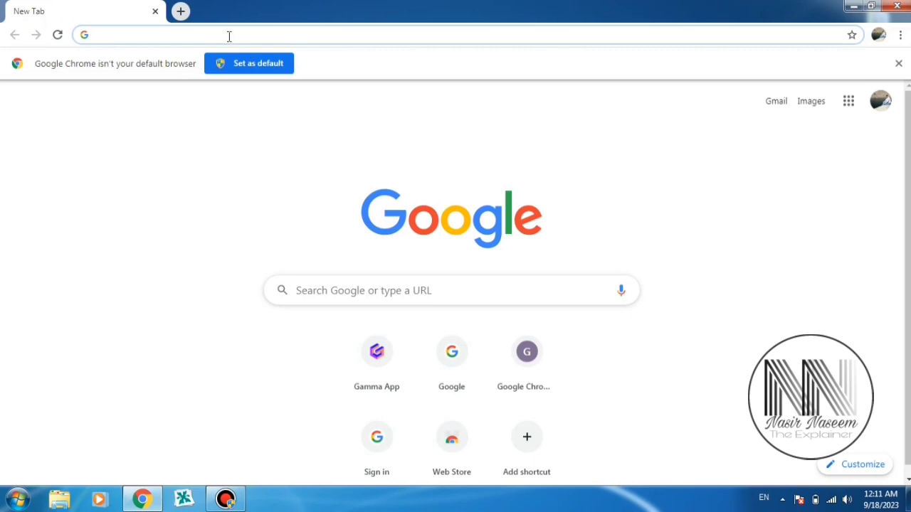
- Load gamma.app in the browser and scroll through its landing page
left_click(229, 36)
left_click(330, 278)
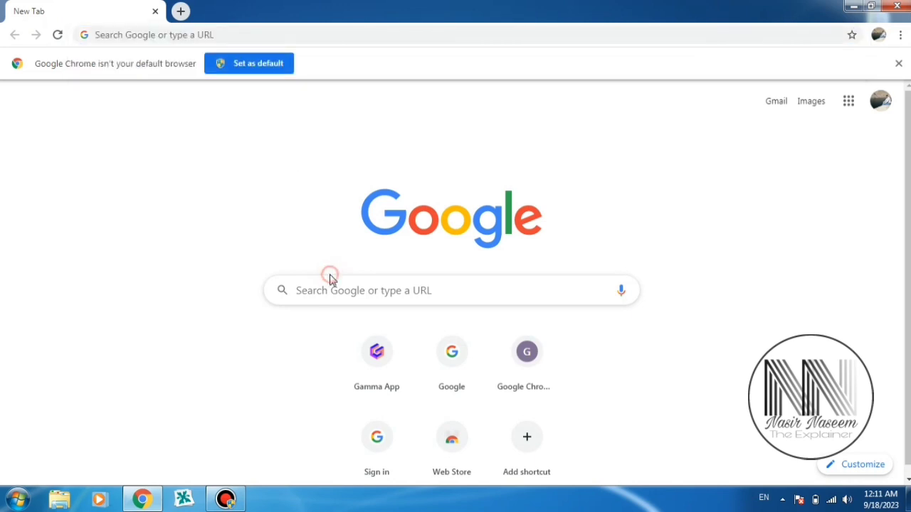
type("gam")
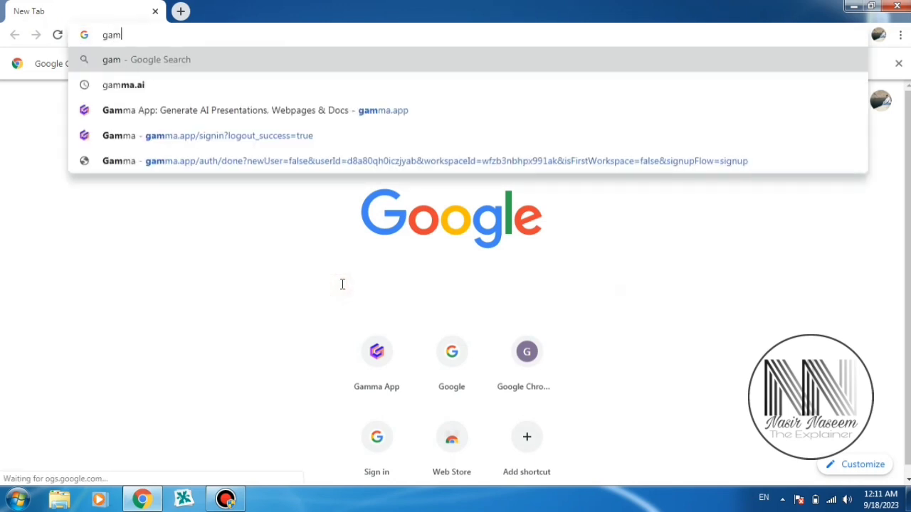
type("ma.app")
key("Return")
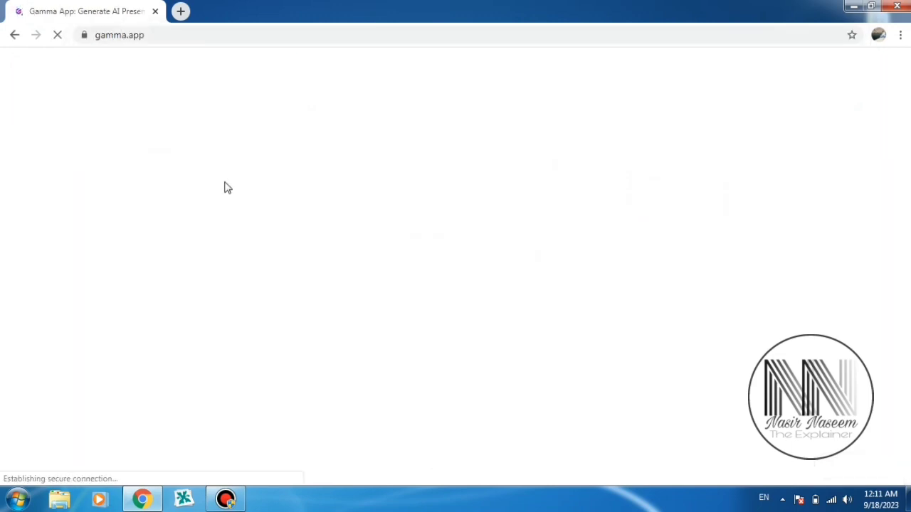
scroll(736, 171, "down", 5)
scroll(441, 204, "up", 3)
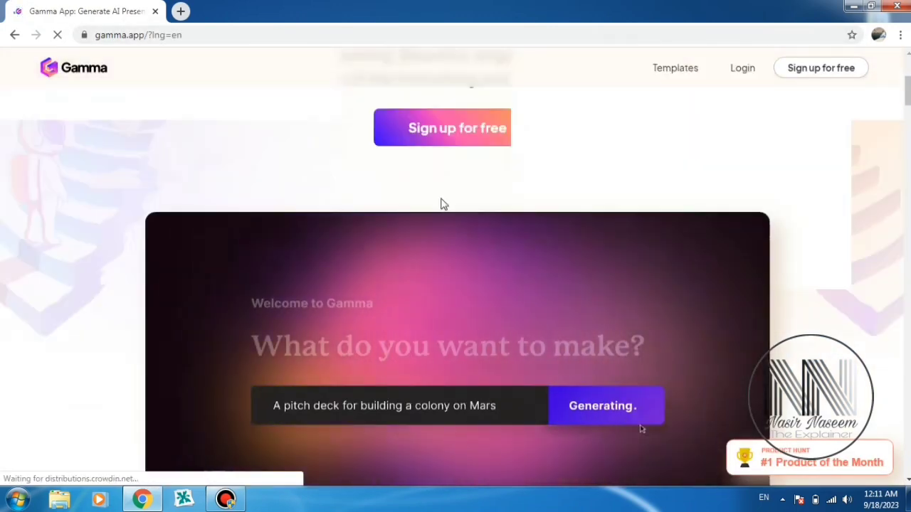
scroll(441, 204, "down", 2)
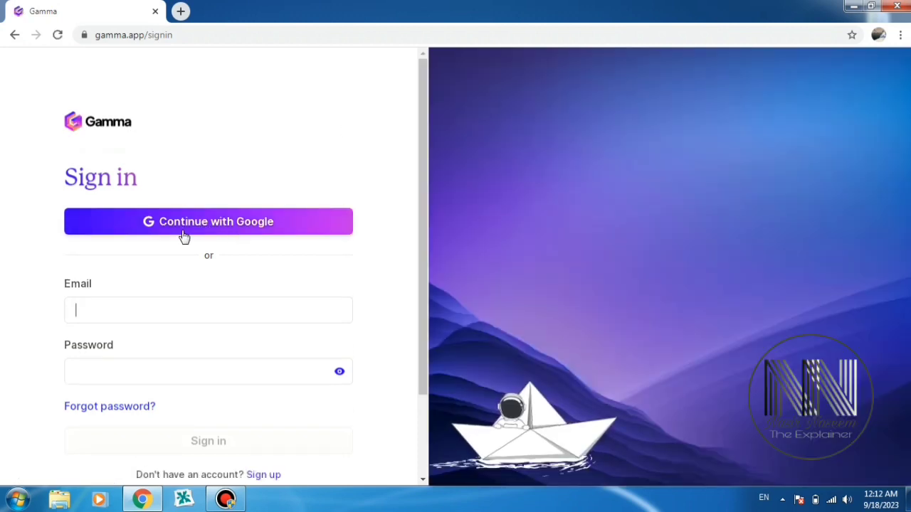
- Sign in with Google and start a new AI-generated Presentation via Create new and Generate
left_click(227, 233)
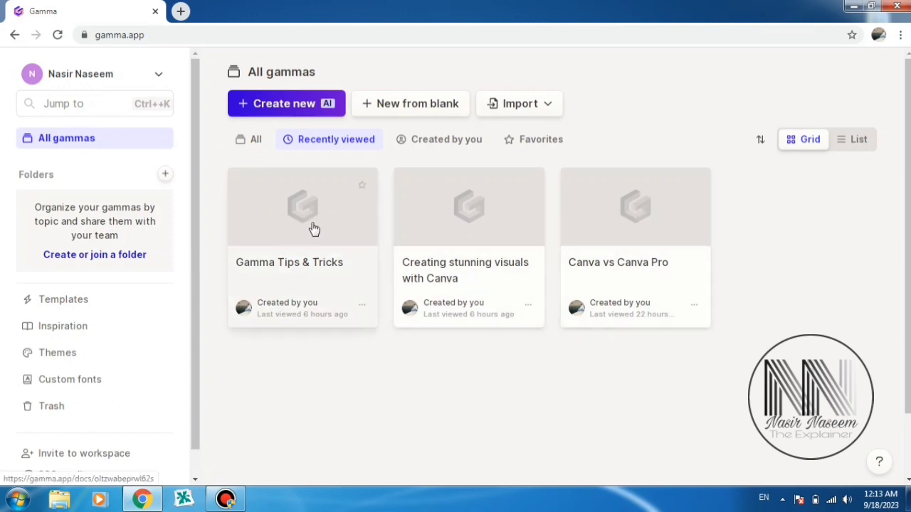
scroll(626, 235, "down", 1)
scroll(627, 237, "up", 1)
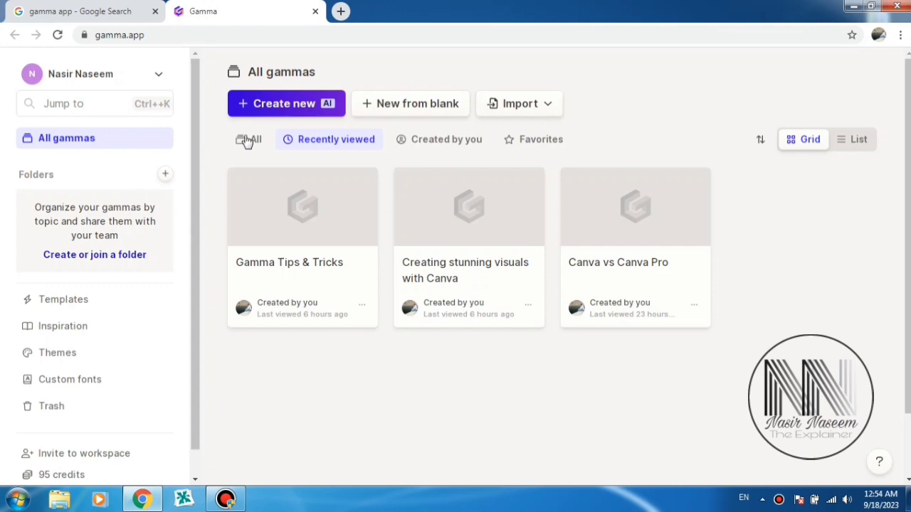
left_click(285, 106)
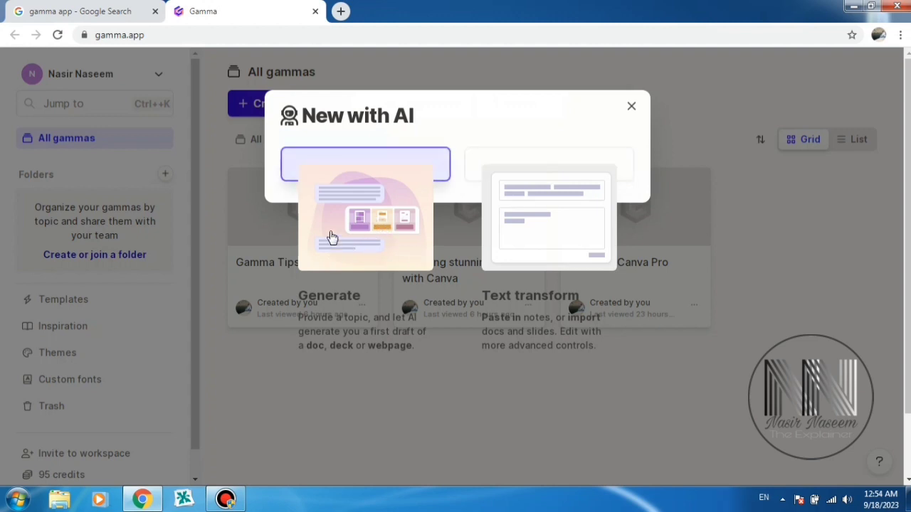
left_click(331, 237)
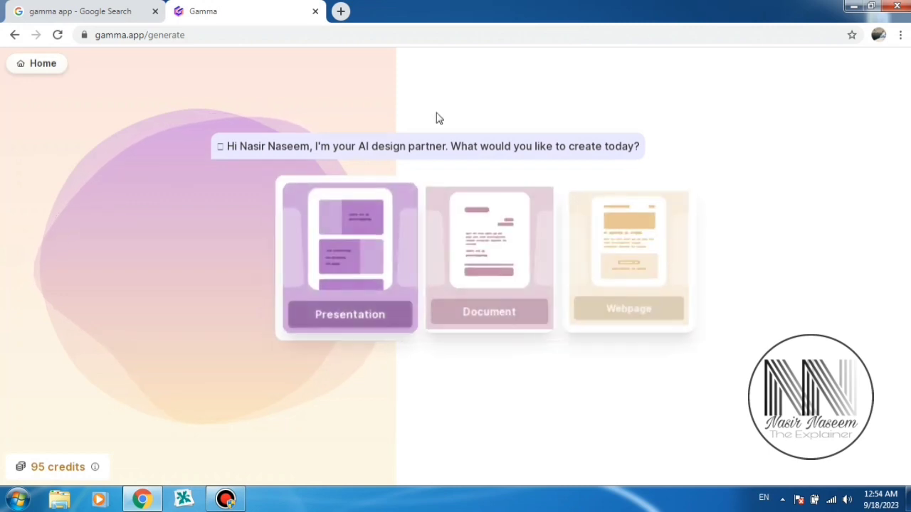
left_click(341, 241)
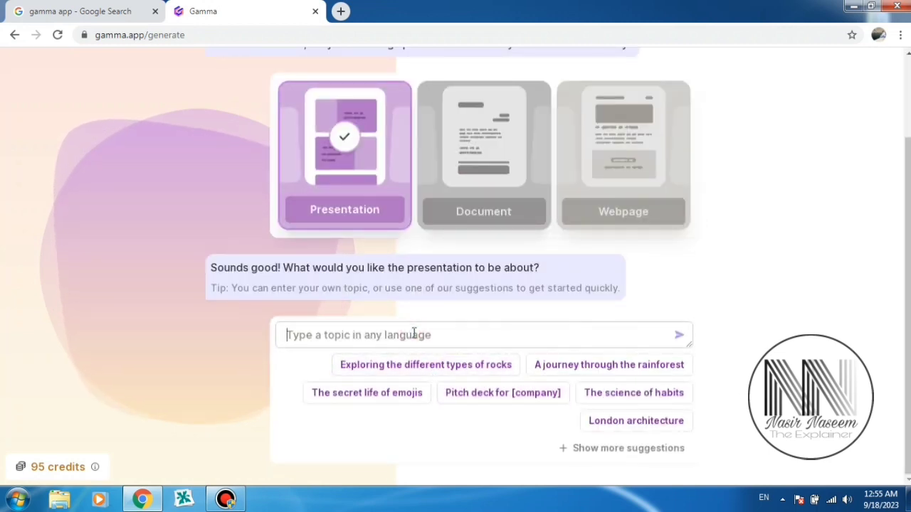
- Submit the topic 'how AI is helpful in daily life?' and review the generated outline
left_click(413, 334)
type("ho")
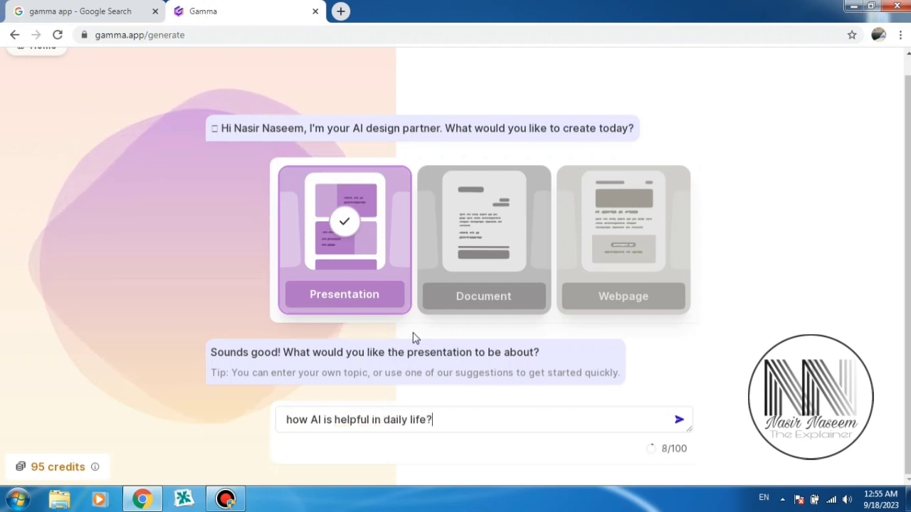
left_click(679, 420)
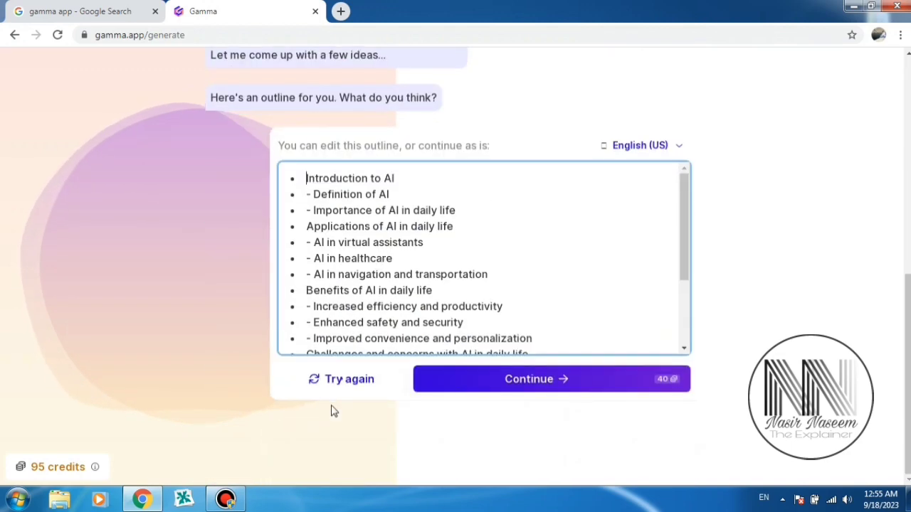
scroll(395, 323, "down", 3)
scroll(498, 335, "up", 1)
scroll(491, 324, "down", 1)
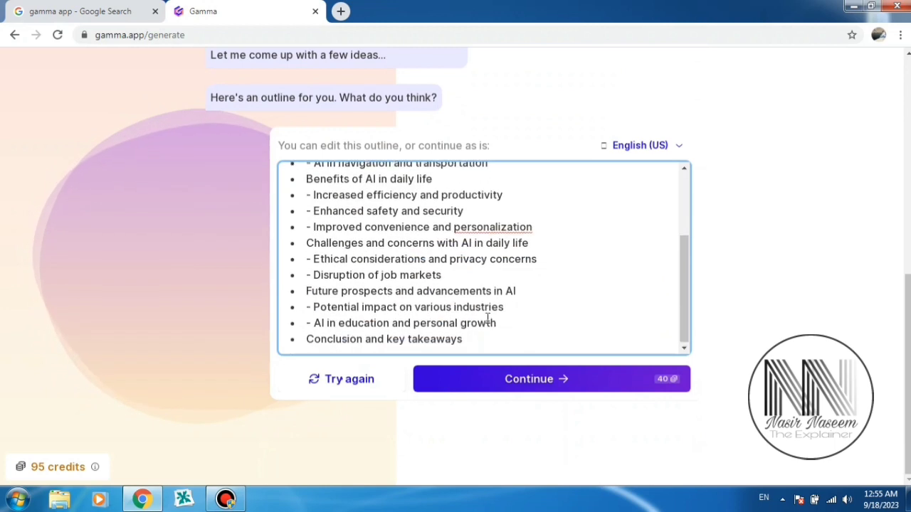
- Accept the outline and browse down through the available themes
left_click(501, 379)
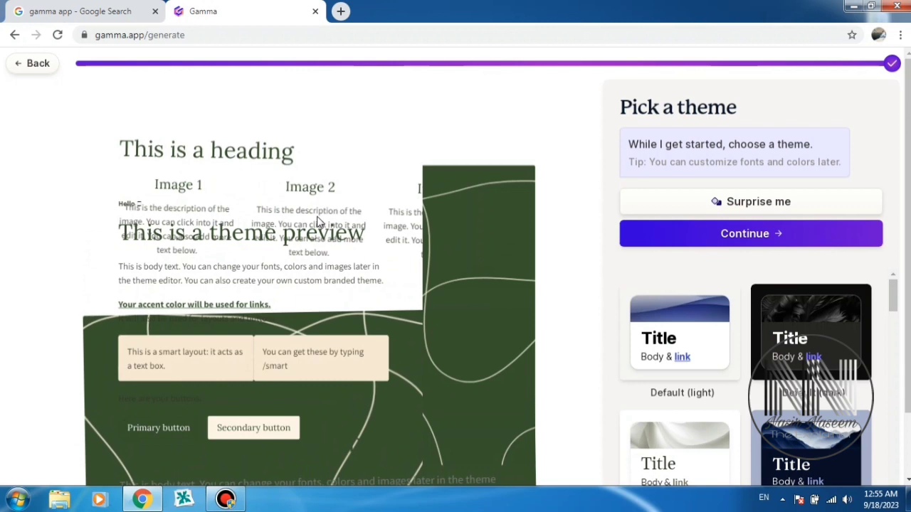
scroll(881, 292, "down", 2)
scroll(881, 292, "down", 2)
scroll(881, 292, "down", 2)
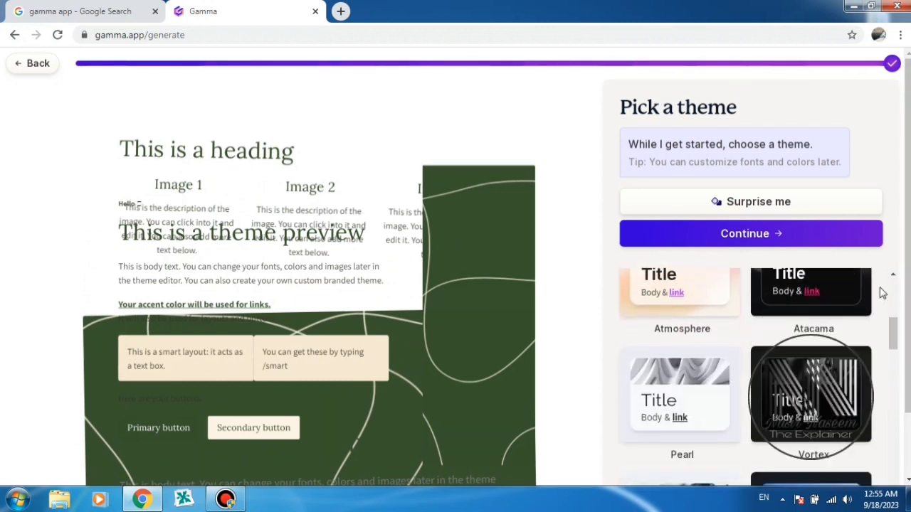
scroll(881, 292, "down", 2)
scroll(881, 292, "down", 2)
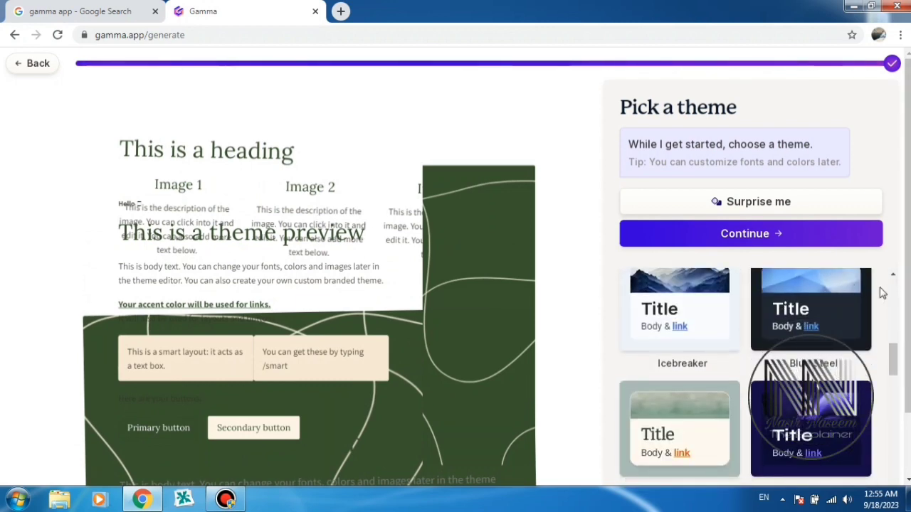
scroll(882, 292, "down", 2)
scroll(881, 292, "down", 2)
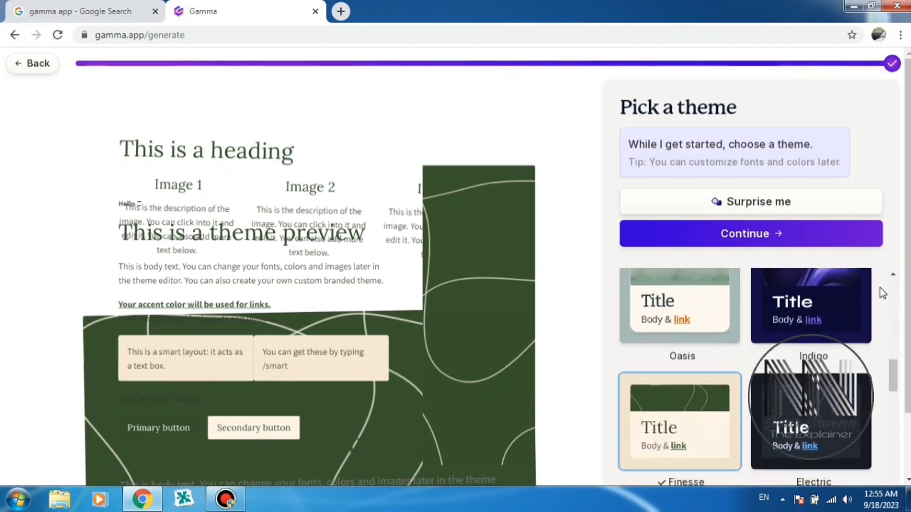
scroll(881, 292, "down", 1)
scroll(881, 292, "down", 1)
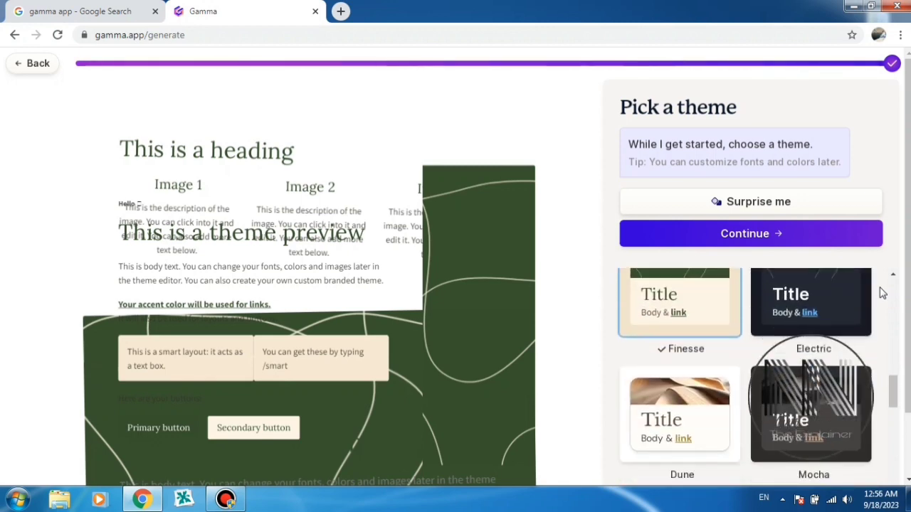
scroll(881, 292, "down", 2)
scroll(881, 291, "down", 1)
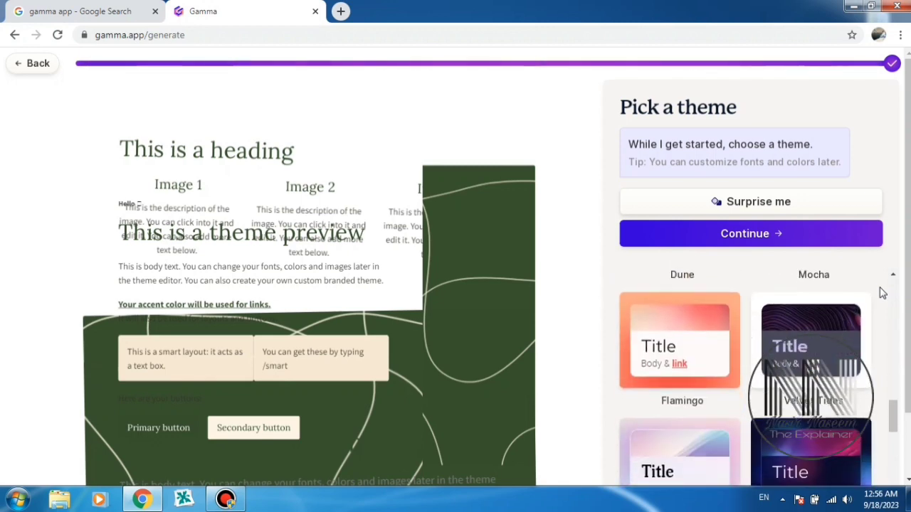
scroll(881, 291, "down", 1)
scroll(881, 292, "down", 1)
scroll(881, 291, "down", 1)
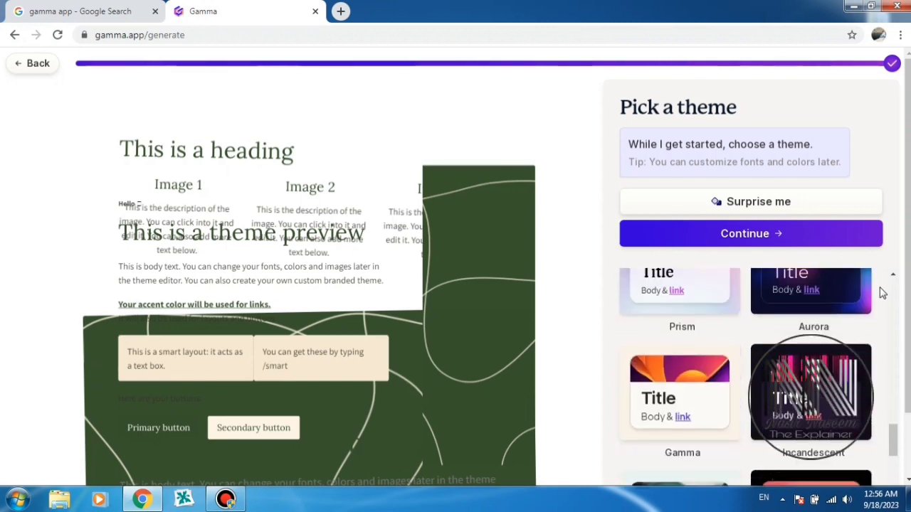
- Choose the Incandescent theme and generate the presentation
left_click(824, 388)
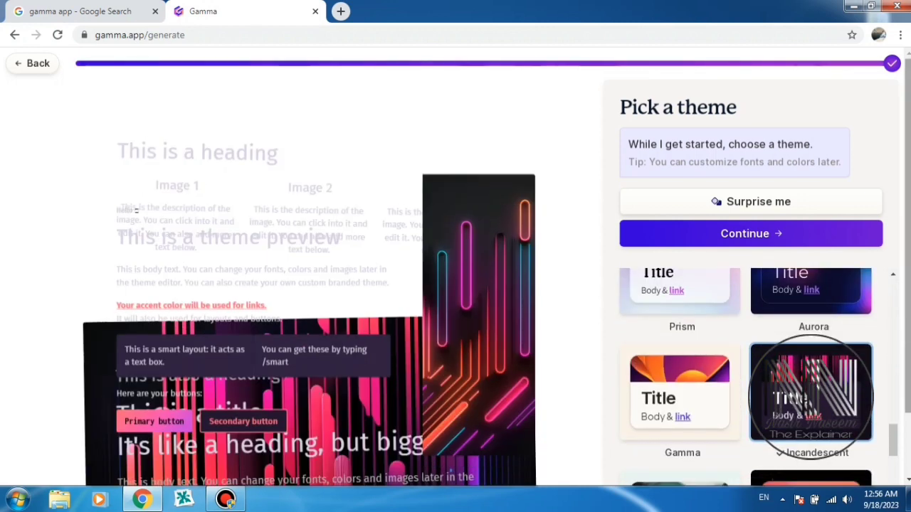
scroll(902, 320, "down", 1)
scroll(902, 321, "down", 2)
scroll(902, 321, "down", 2)
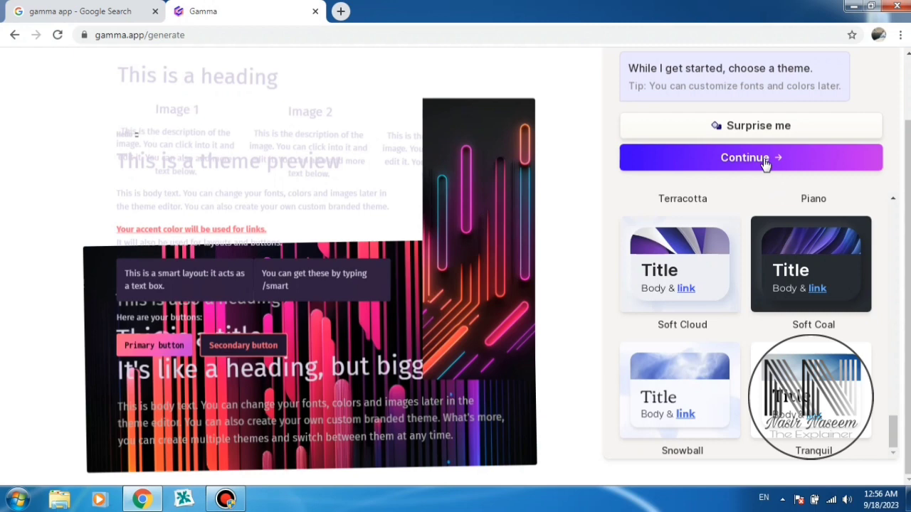
left_click(765, 162)
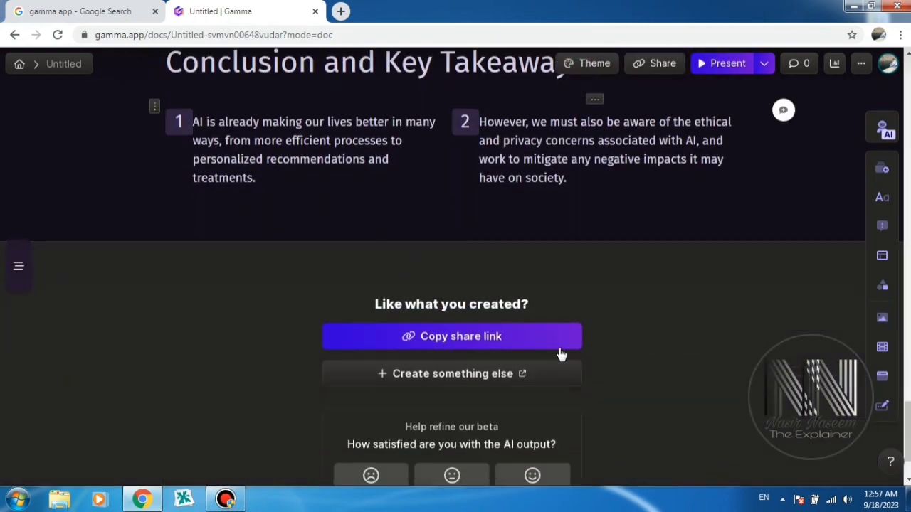
scroll(560, 354, "up", 4)
scroll(560, 353, "up", 5)
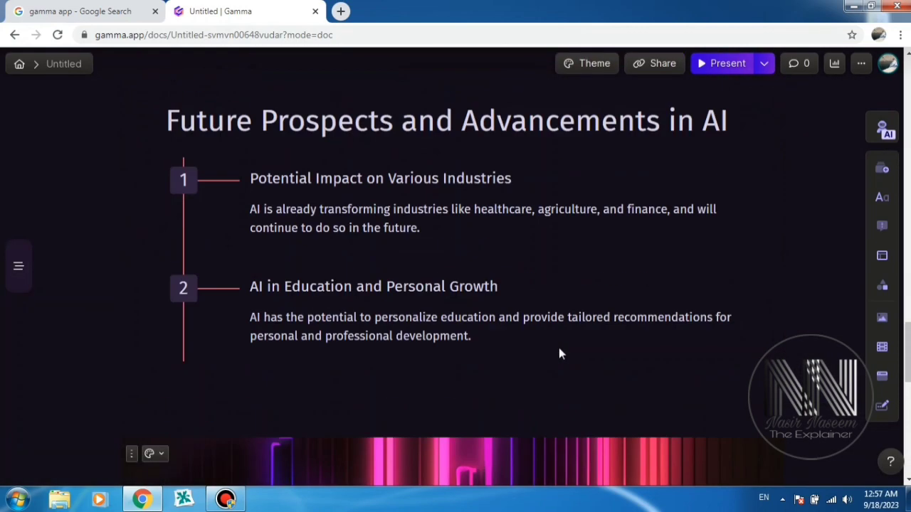
scroll(559, 354, "up", 3)
scroll(560, 348, "up", 5)
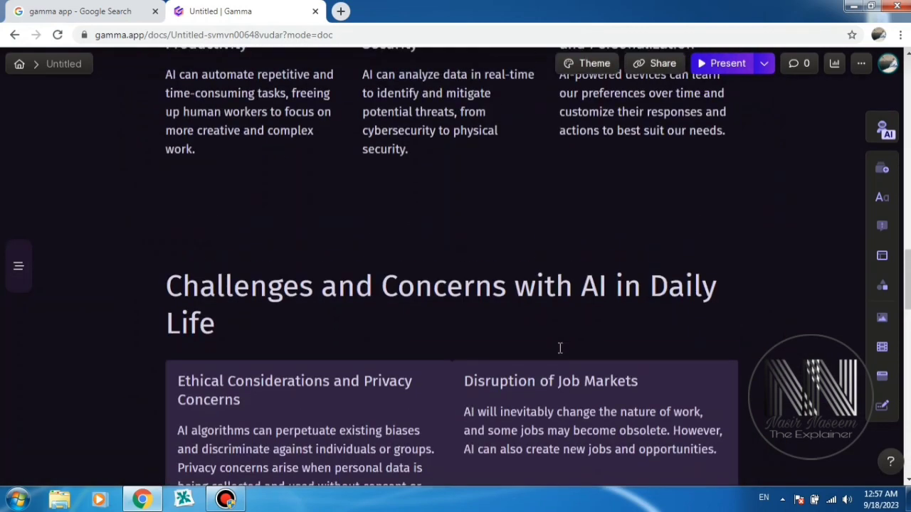
scroll(560, 348, "up", 4)
scroll(560, 348, "up", 3)
scroll(560, 349, "up", 2)
scroll(569, 313, "up", 5)
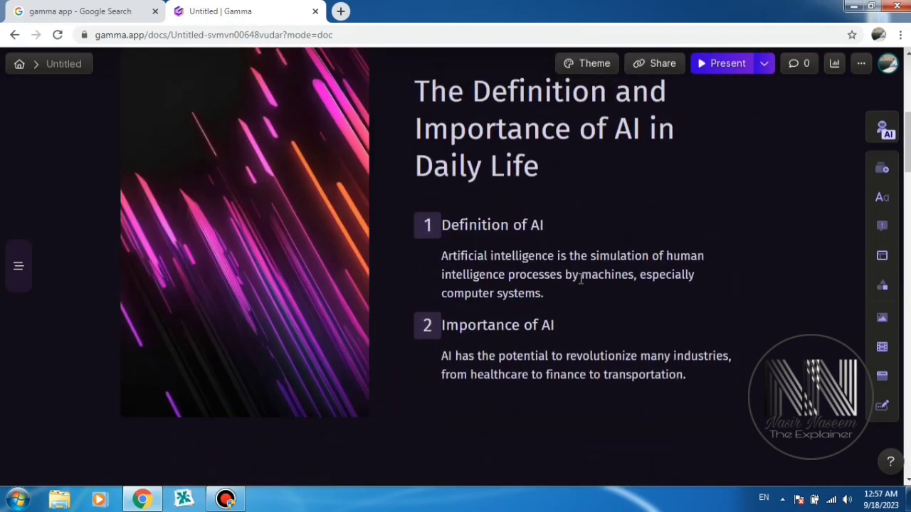
mouse_move(761, 252)
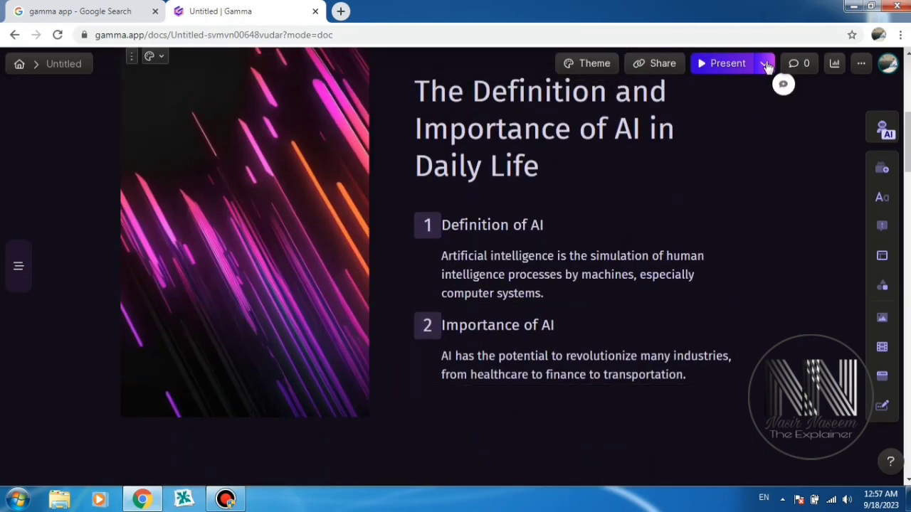
left_click(765, 64)
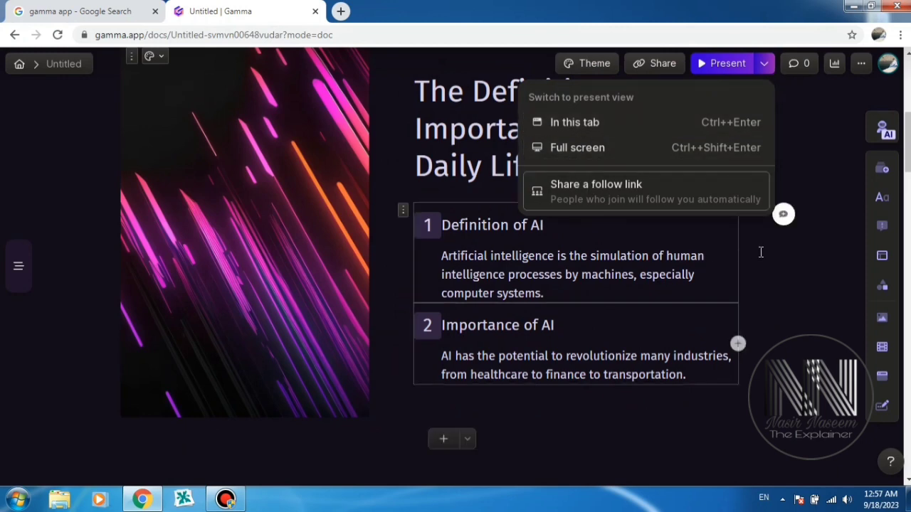
left_click(819, 245)
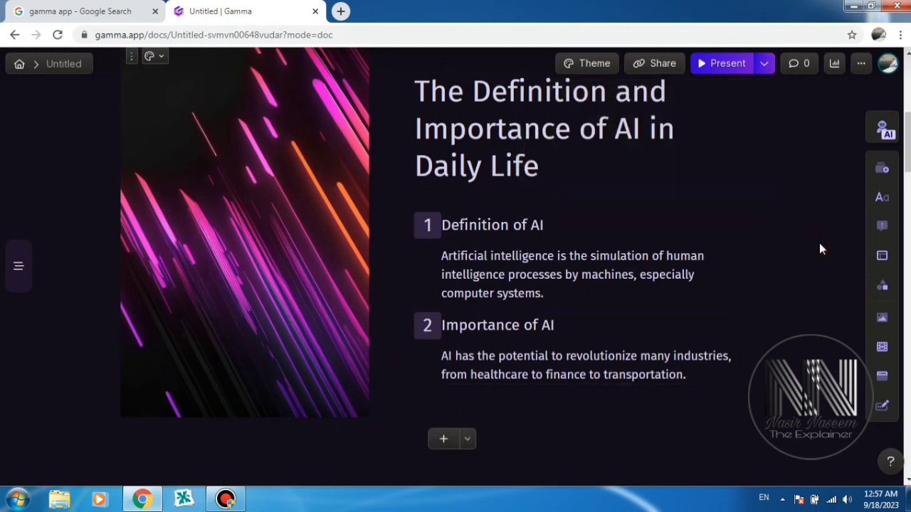
scroll(820, 246, "up", 4)
scroll(819, 245, "down", 3)
scroll(820, 245, "down", 2)
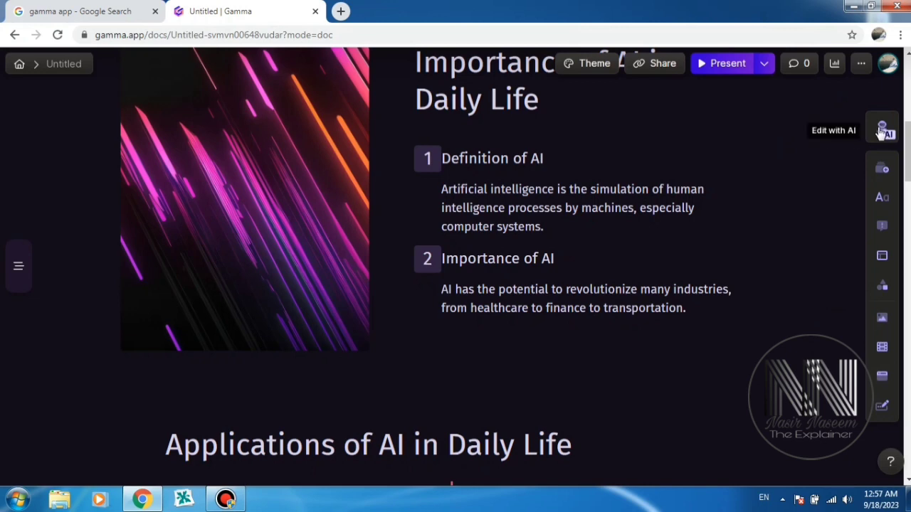
- Ask the AI assistant to 'add some visuals', then to 'add some related images'
left_click(883, 130)
type("add some vi")
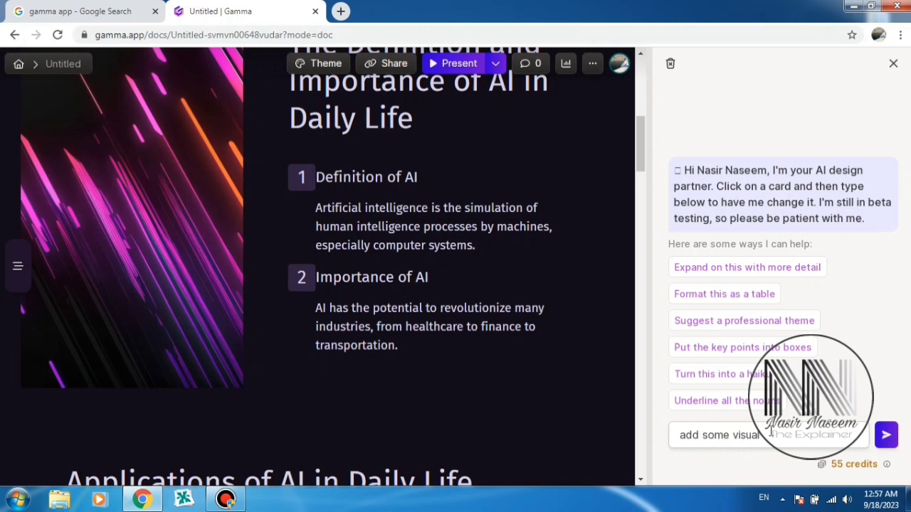
type("sual")
key("Return")
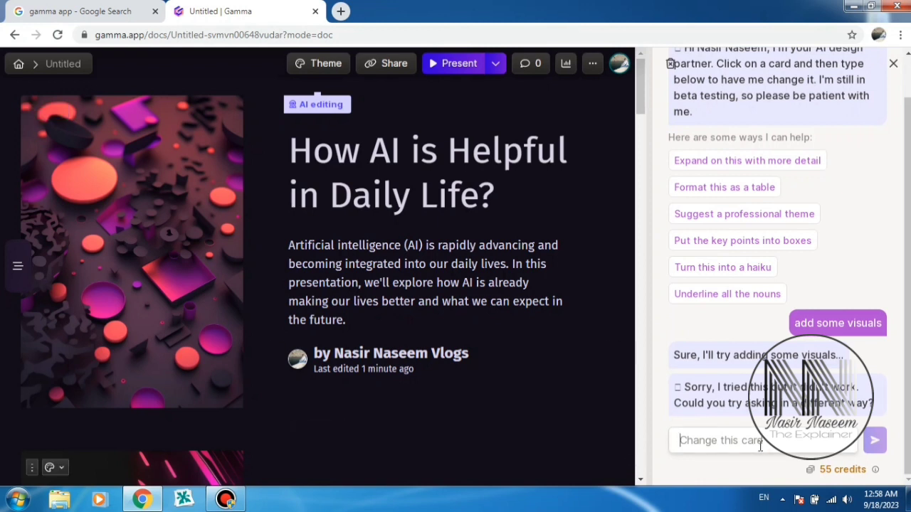
type("add some relat")
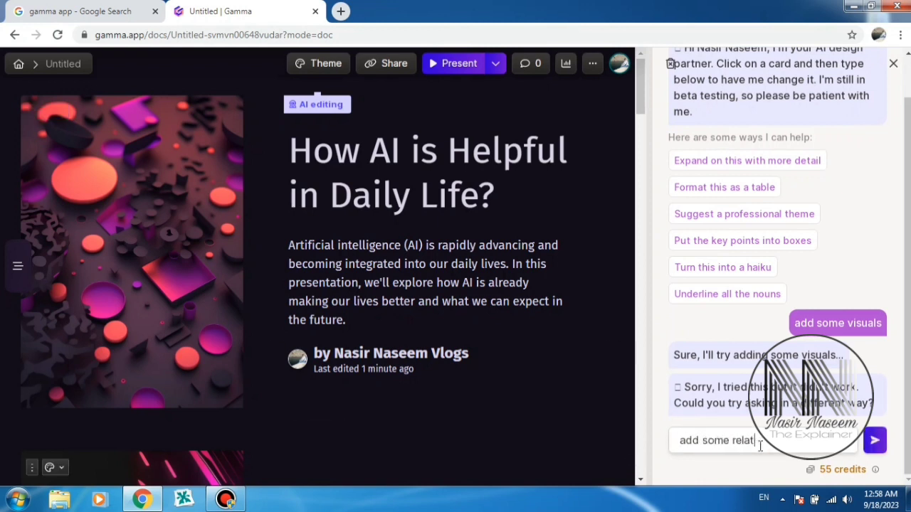
type("ed images")
key("Return")
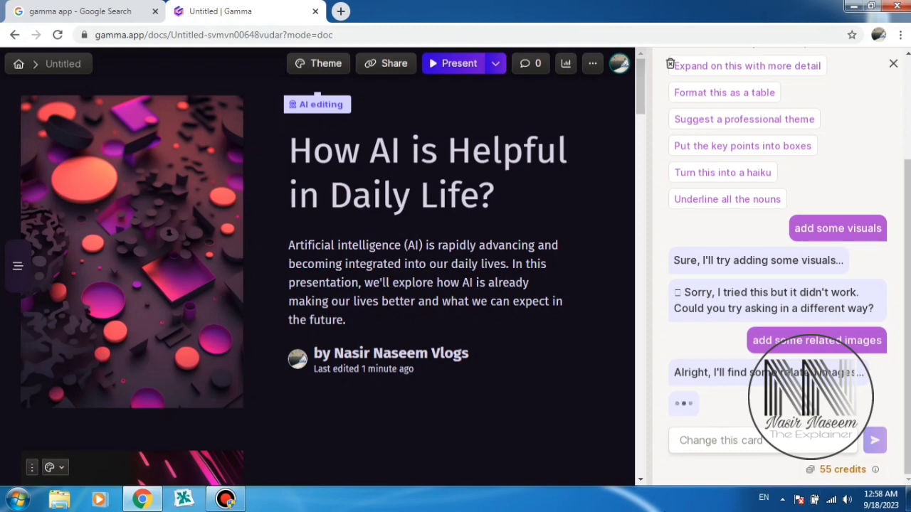
- Close the AI assistant panel and scroll through the deck
left_click(893, 64)
scroll(430, 417, "down", 2)
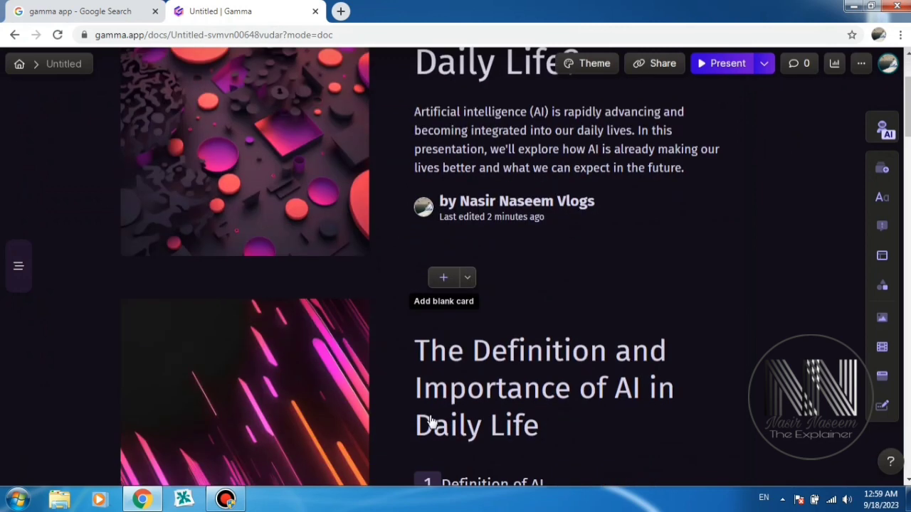
scroll(430, 416, "down", 3)
scroll(431, 415, "down", 4)
scroll(431, 416, "up", 2)
scroll(431, 415, "up", 5)
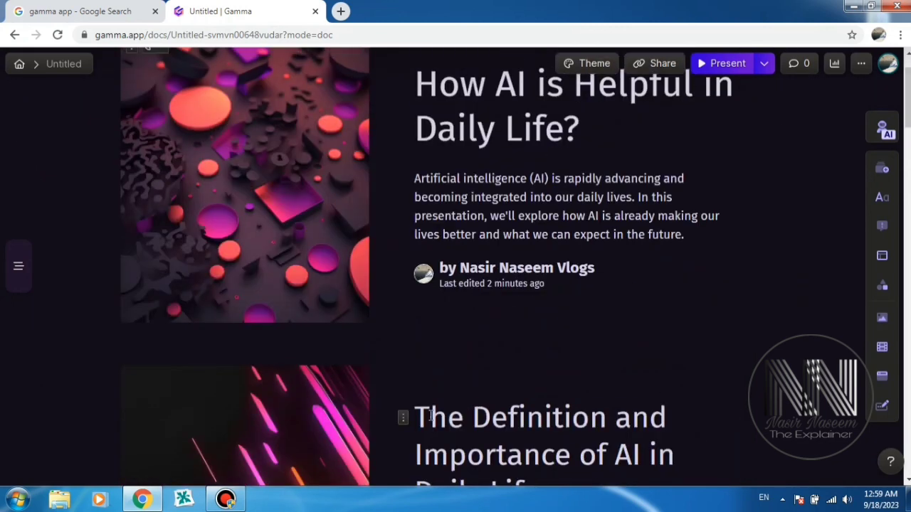
scroll(431, 416, "up", 2)
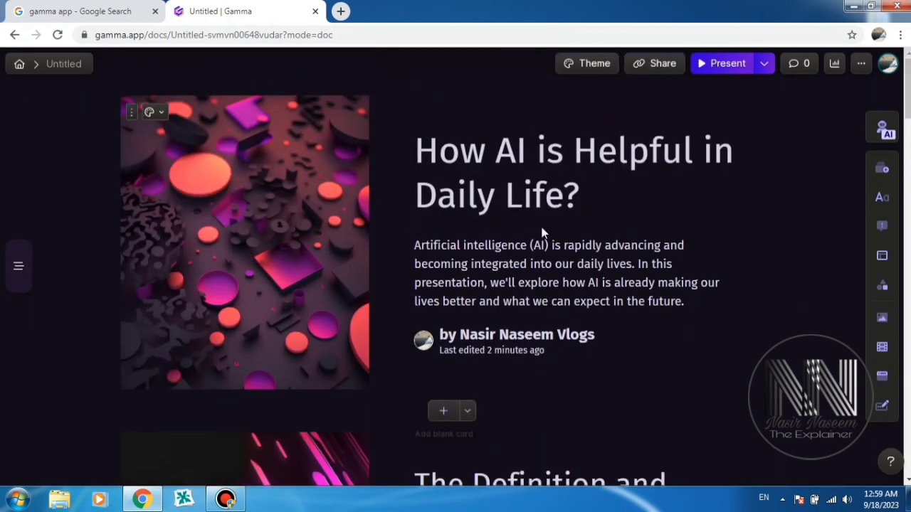
- Apply the Blue Steel theme to the deck and check the Applications card
left_click(587, 64)
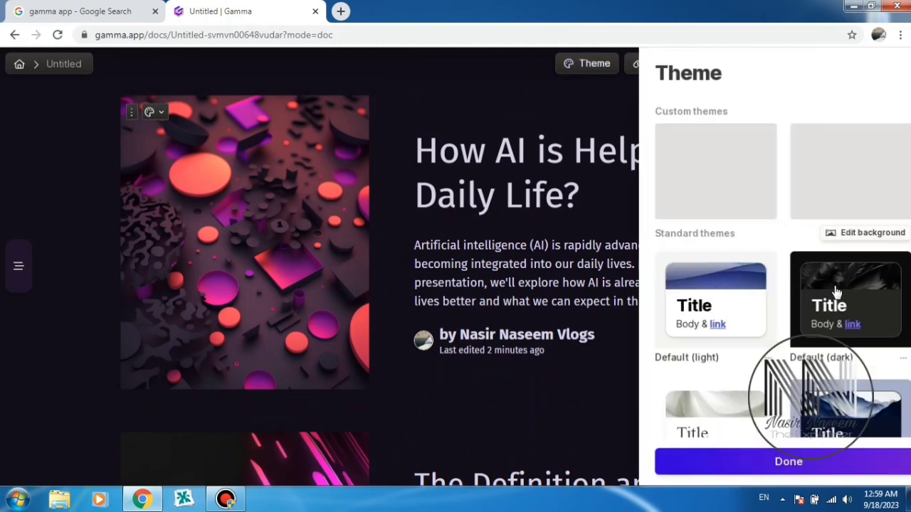
scroll(904, 305, "down", 7)
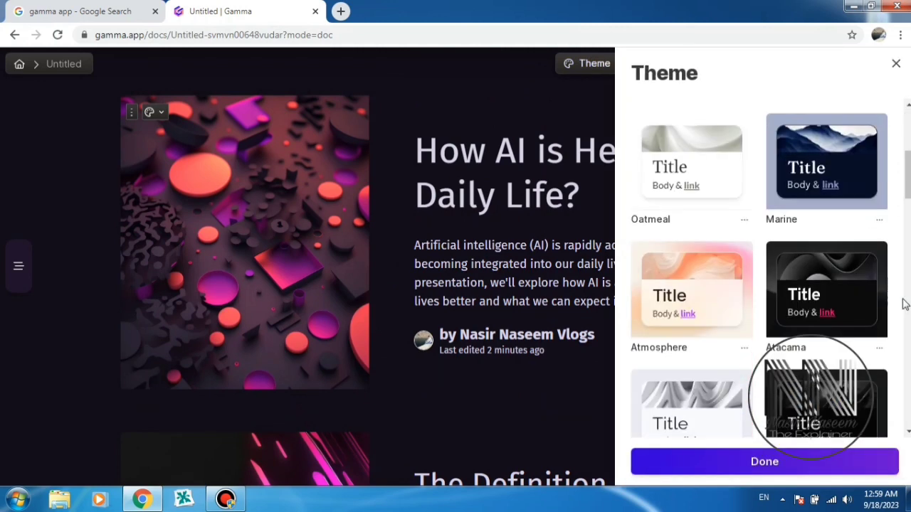
scroll(904, 305, "down", 2)
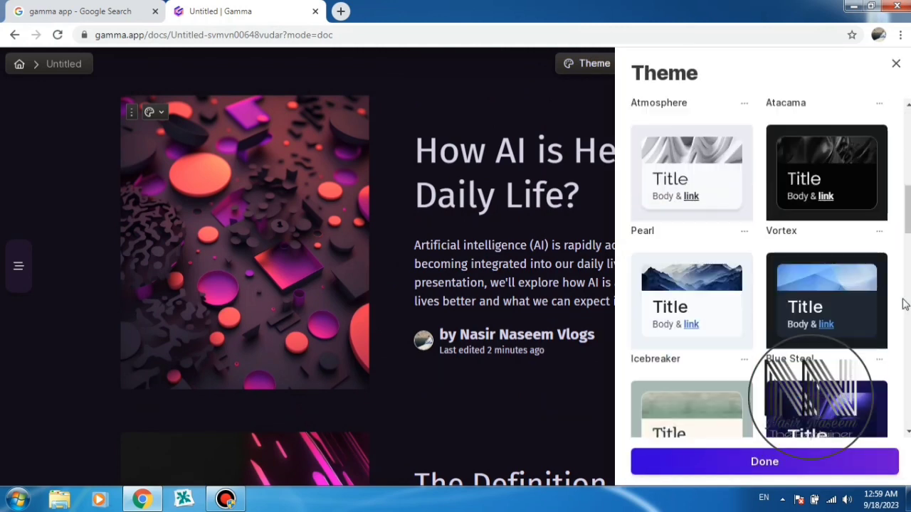
left_click(828, 288)
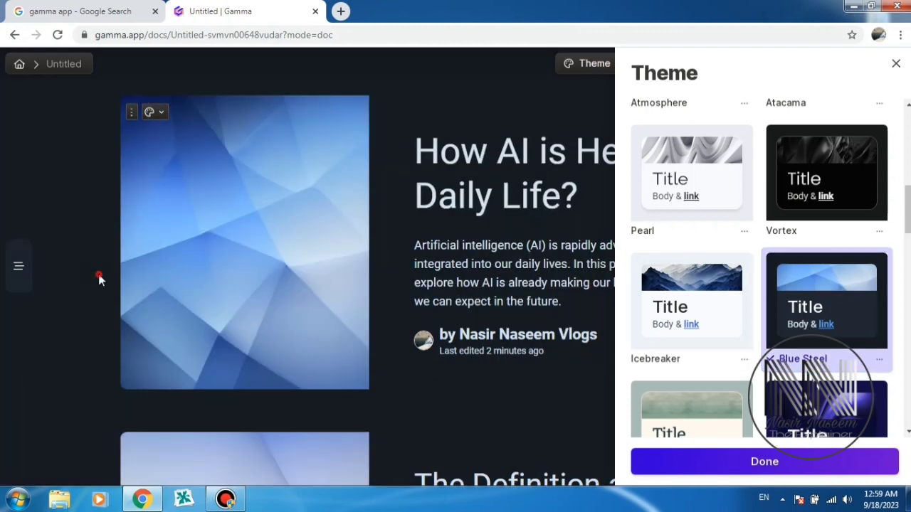
left_click(98, 278)
scroll(641, 399, "down", 5)
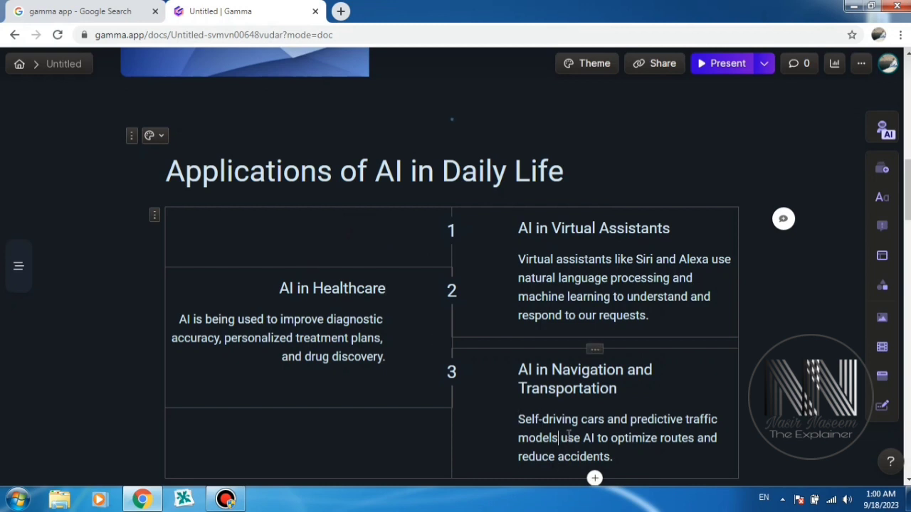
left_click(132, 137)
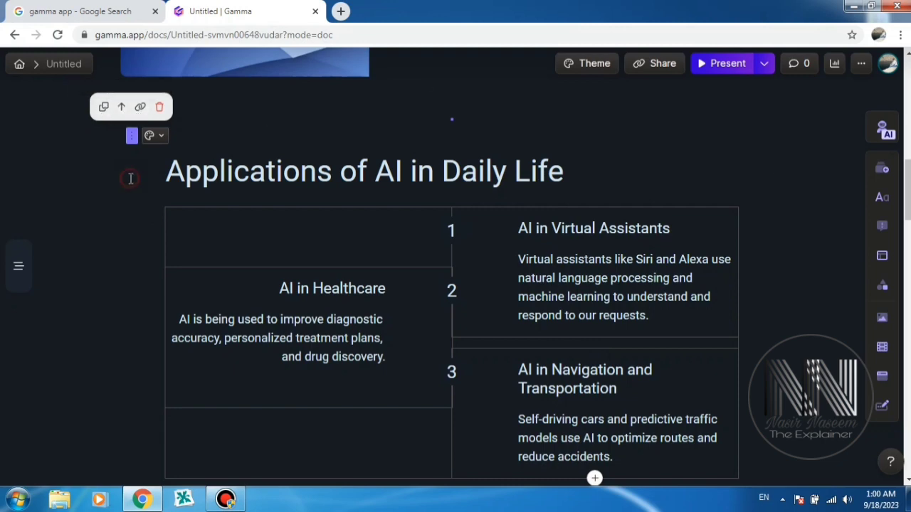
left_click(131, 178)
- Export the presentation to PDF from the Share dialog's Export options, then close it
left_click(672, 62)
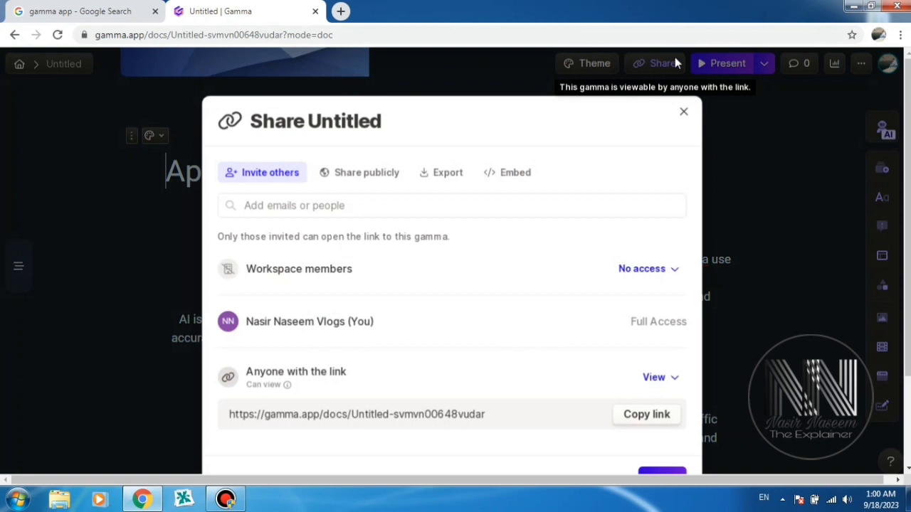
left_click(434, 172)
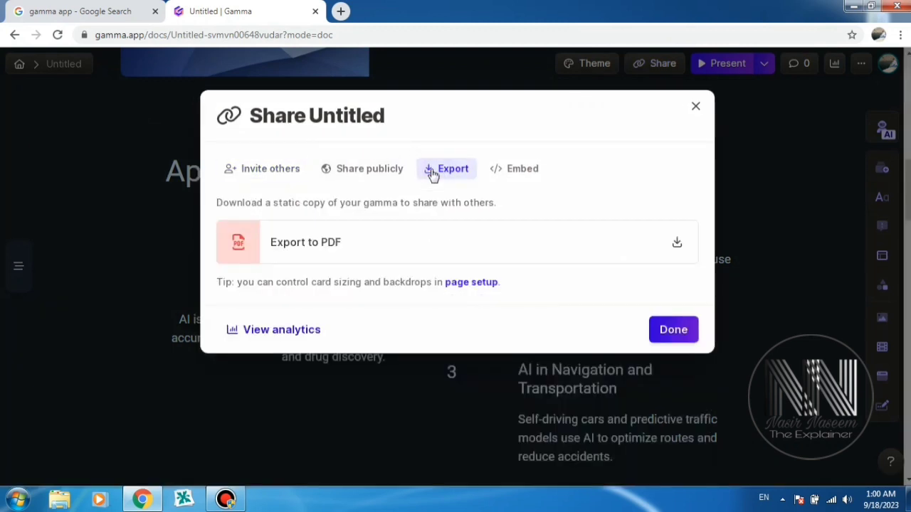
left_click(307, 244)
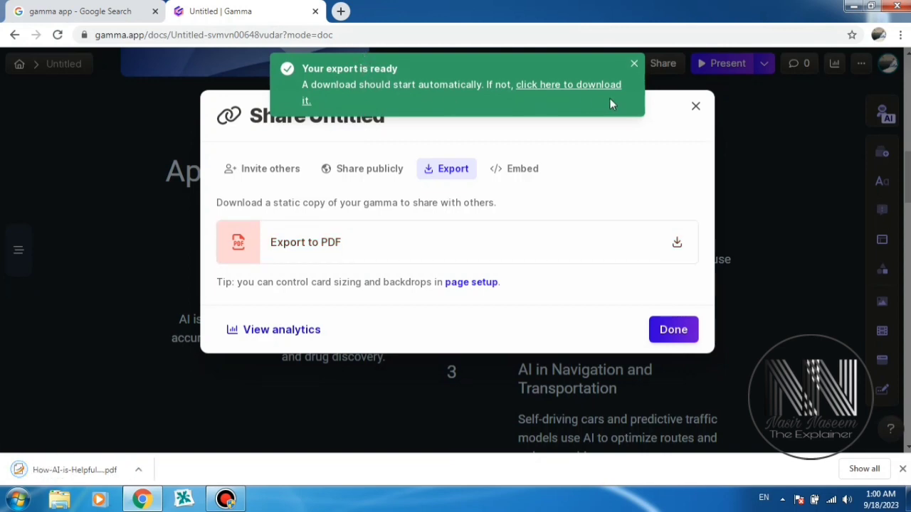
left_click(696, 106)
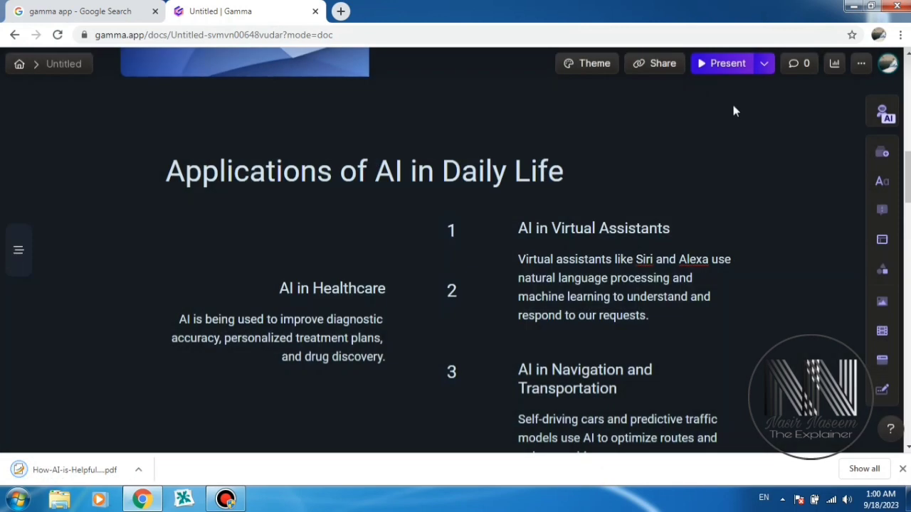
- Minimize Chrome and select the How-AI-is-Helpful-in-Daily-Life PDF in Downloads
left_click(853, 6)
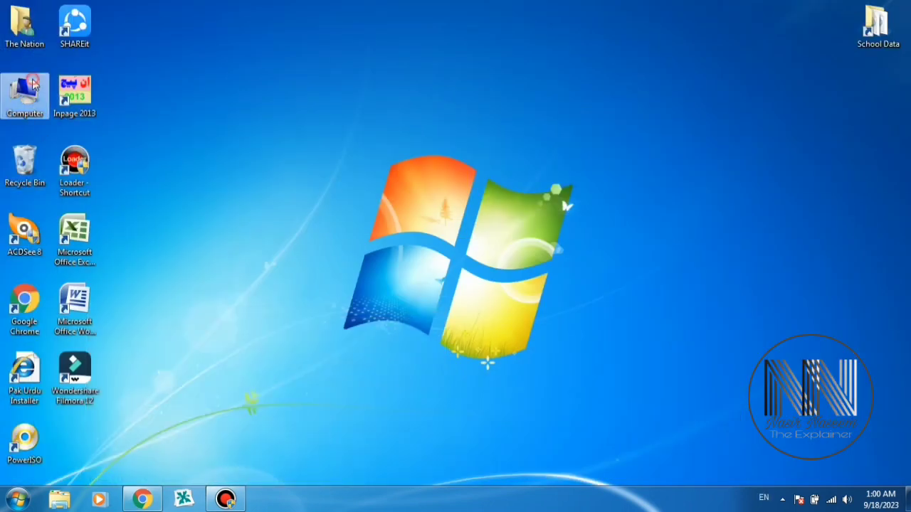
double_click(26, 93)
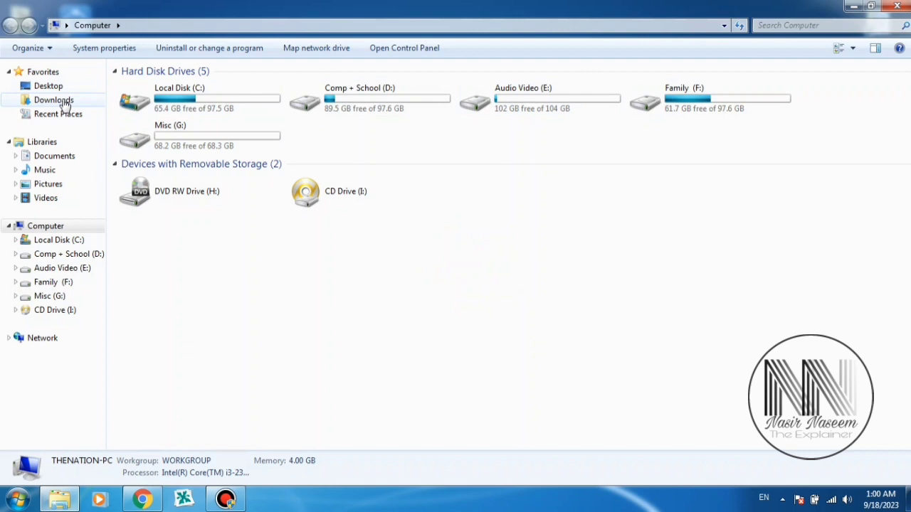
left_click(63, 100)
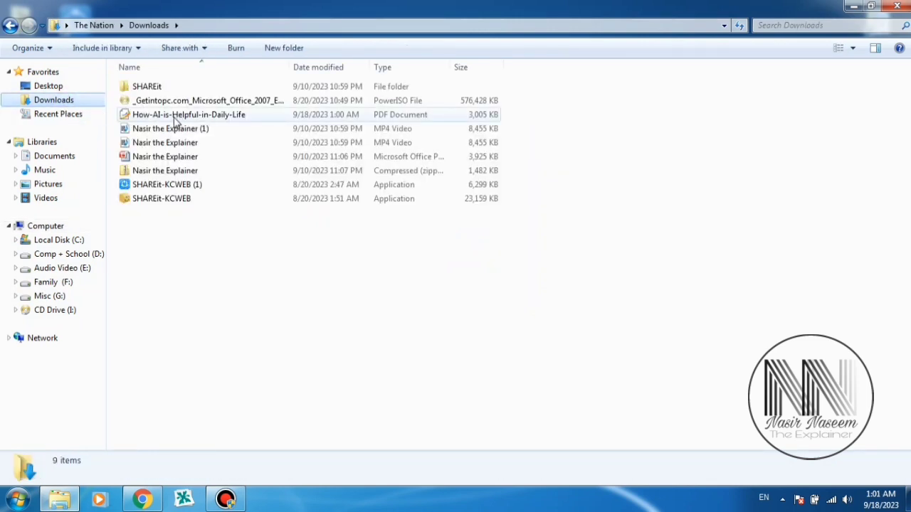
left_click(173, 116)
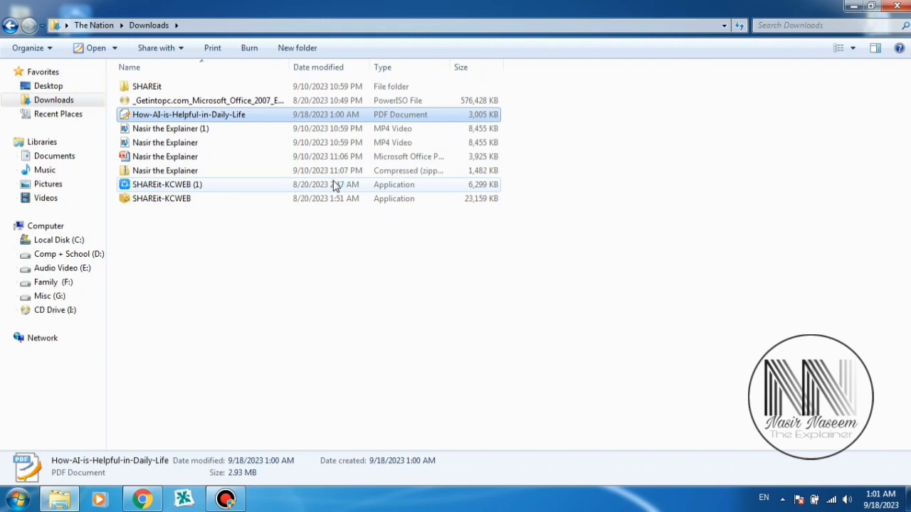
key("Return")
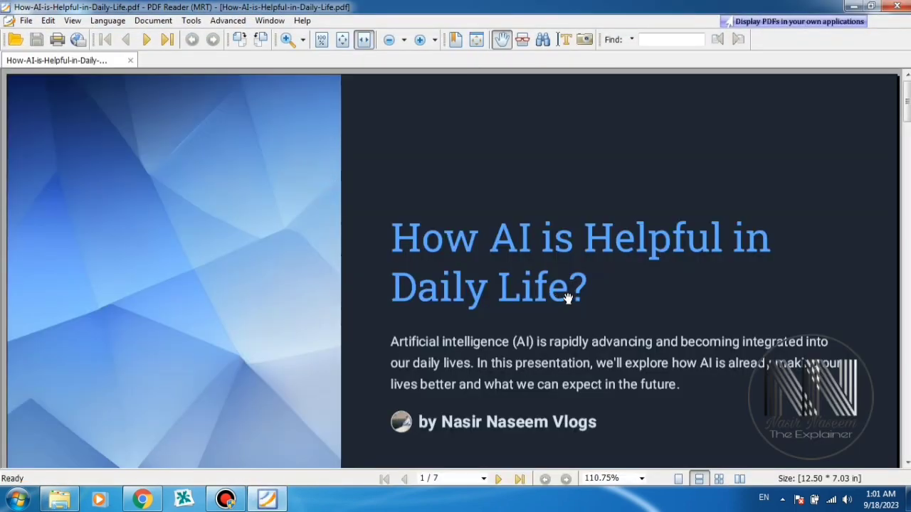
scroll(568, 298, "down", 2)
scroll(568, 297, "down", 3)
scroll(568, 297, "up", 3)
scroll(568, 298, "up", 1)
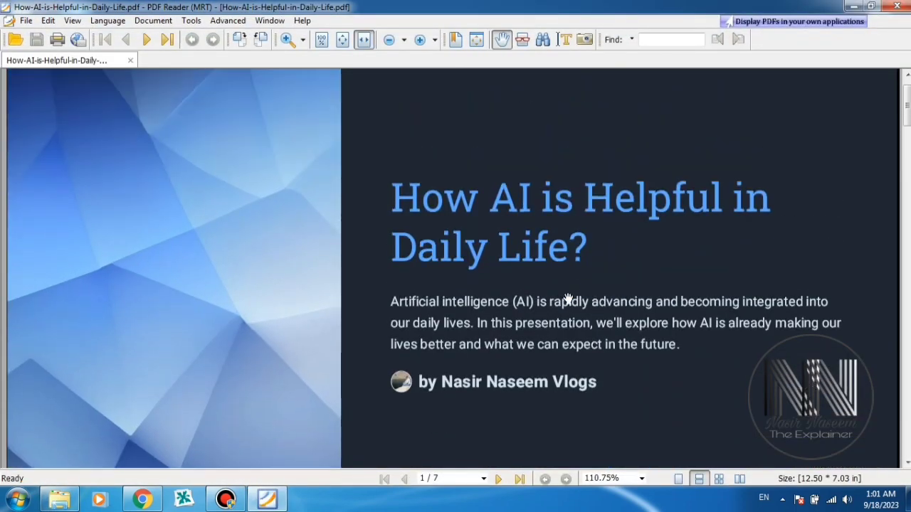
scroll(568, 298, "down", 1)
scroll(568, 298, "down", 1)
scroll(567, 298, "down", 3)
scroll(568, 297, "down", 3)
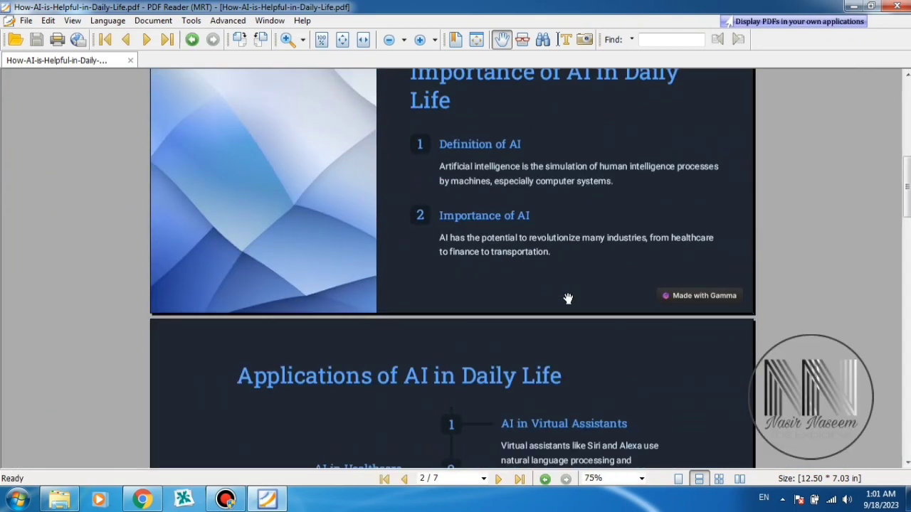
scroll(568, 297, "down", 3)
scroll(567, 298, "down", 3)
key("Home")
left_click(72, 20)
left_click(91, 61)
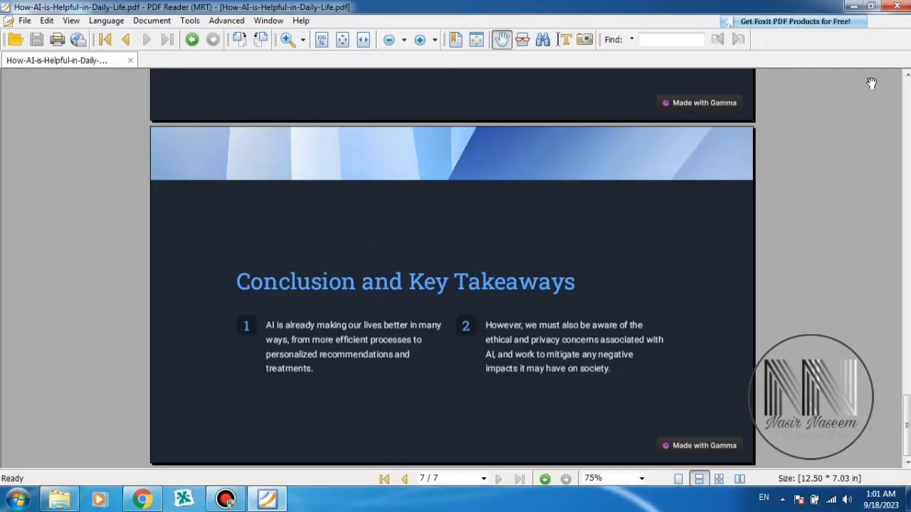
left_click(896, 7)
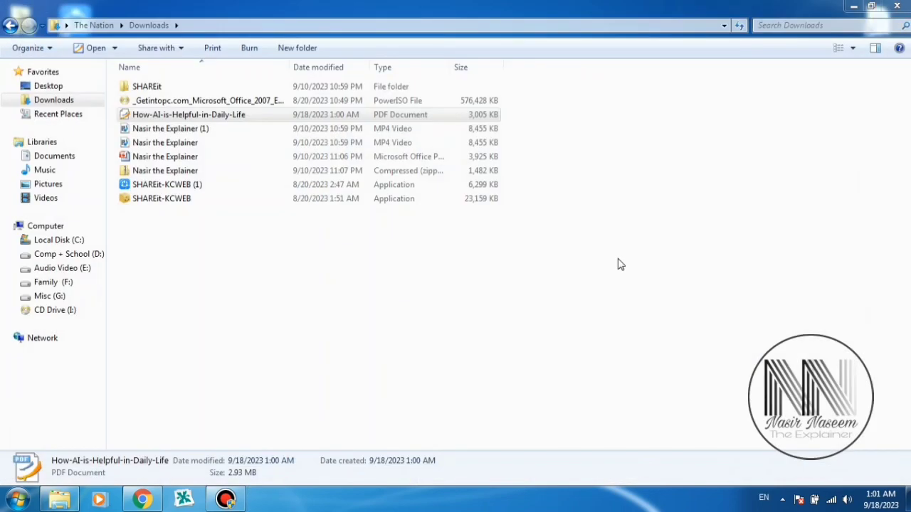